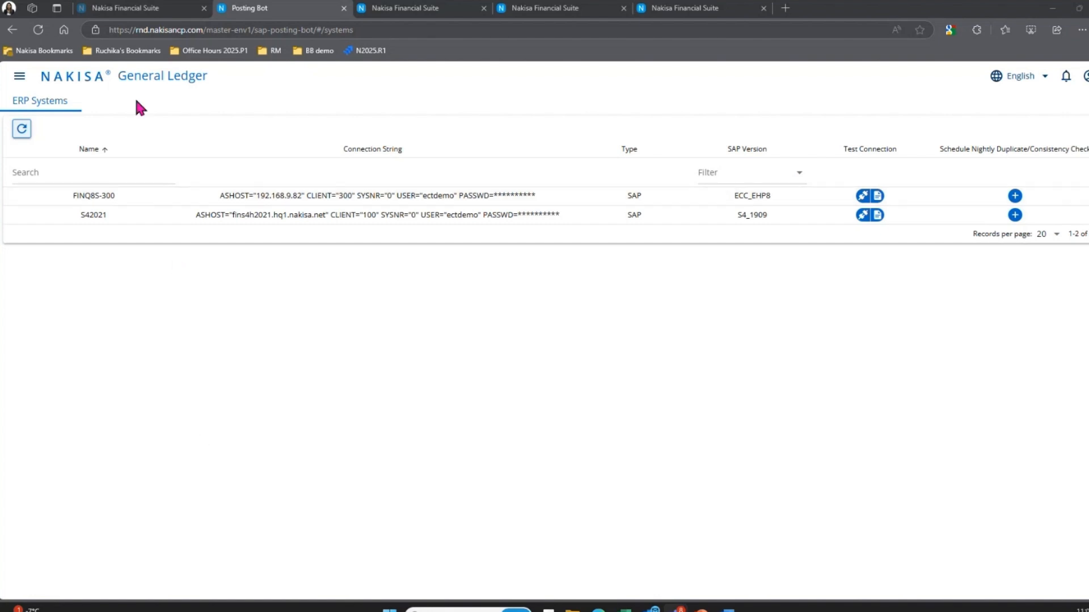
- Go to the Journal Voucher list in General Ledger and start a new journal voucher
left_click(18, 82)
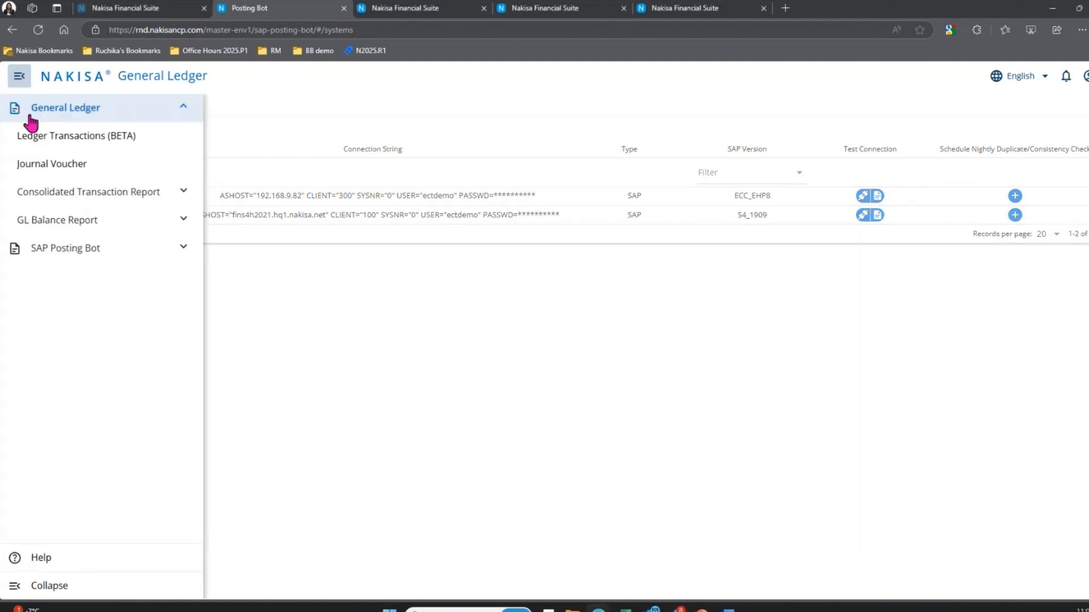
left_click(41, 165)
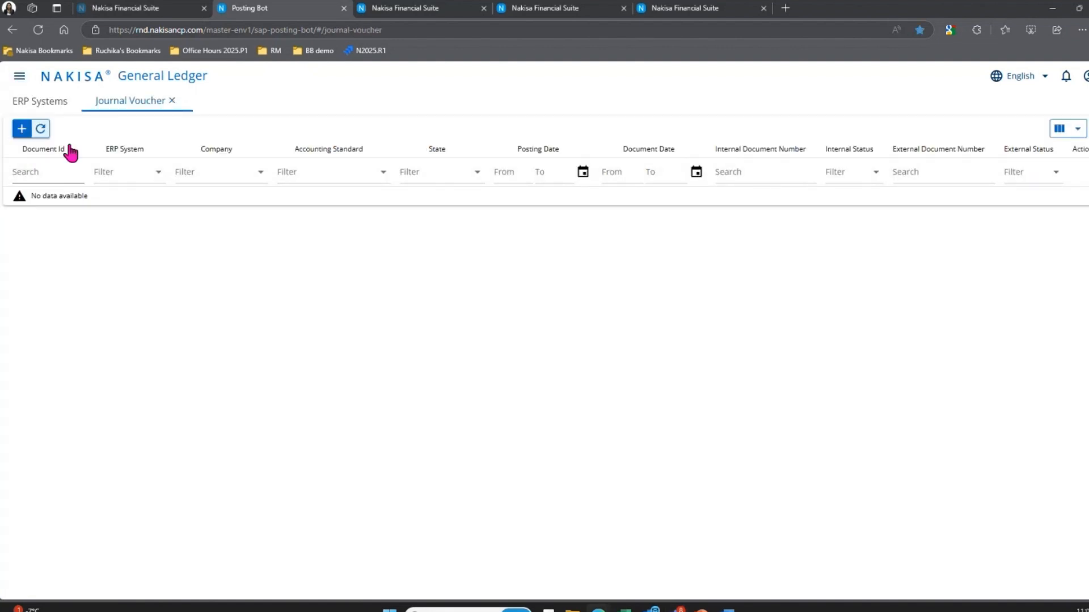
left_click(21, 132)
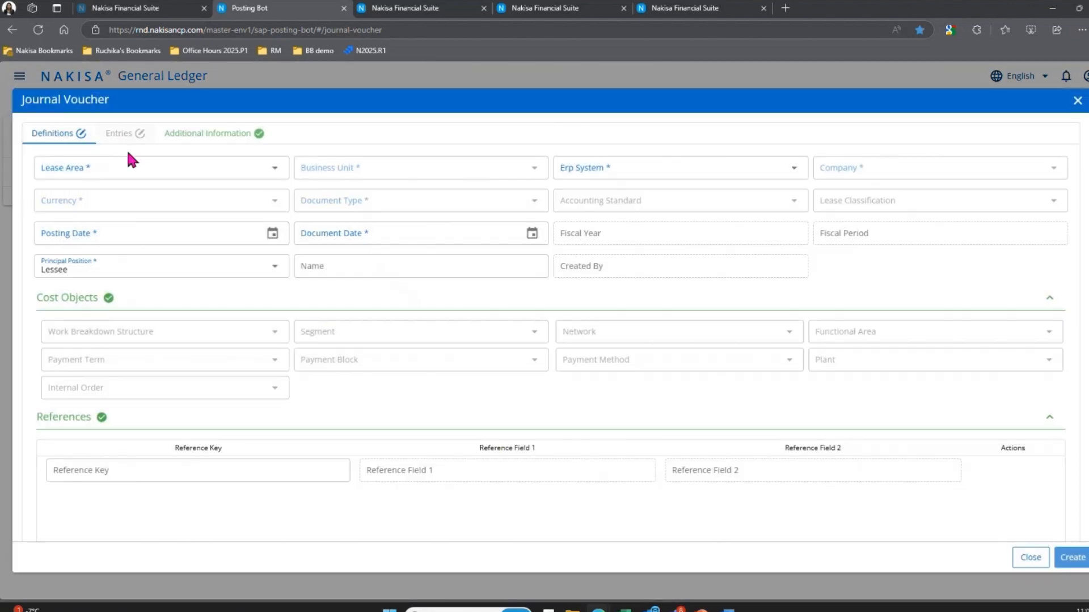
- Set the voucher's lease area to 0001-Global Lease Area, business unit to BU0001-Global Business Unit and ERP system to FINQ8S-300
left_click(102, 180)
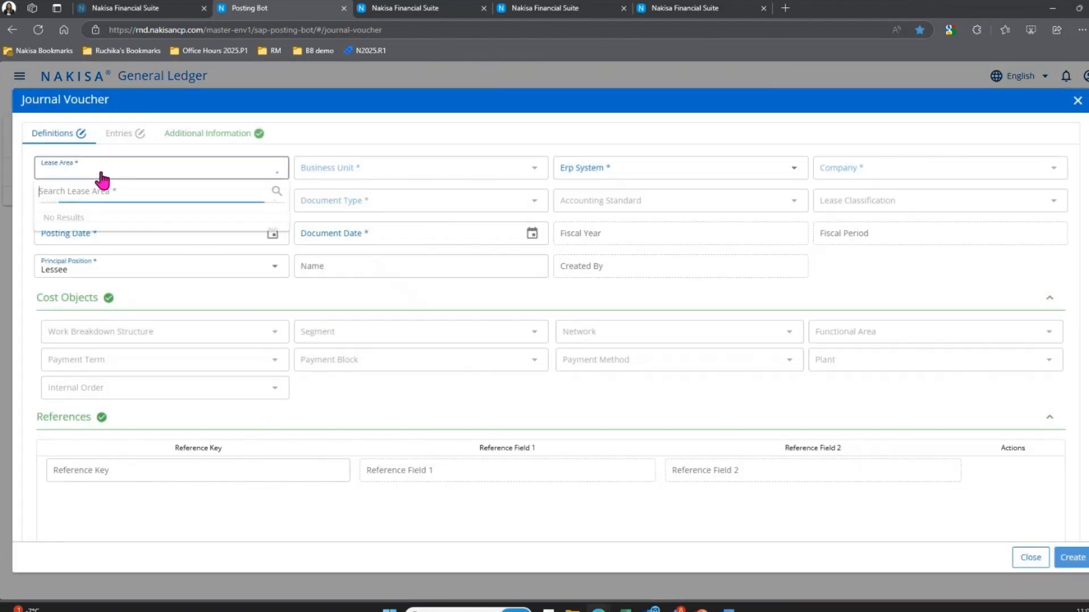
left_click(143, 252)
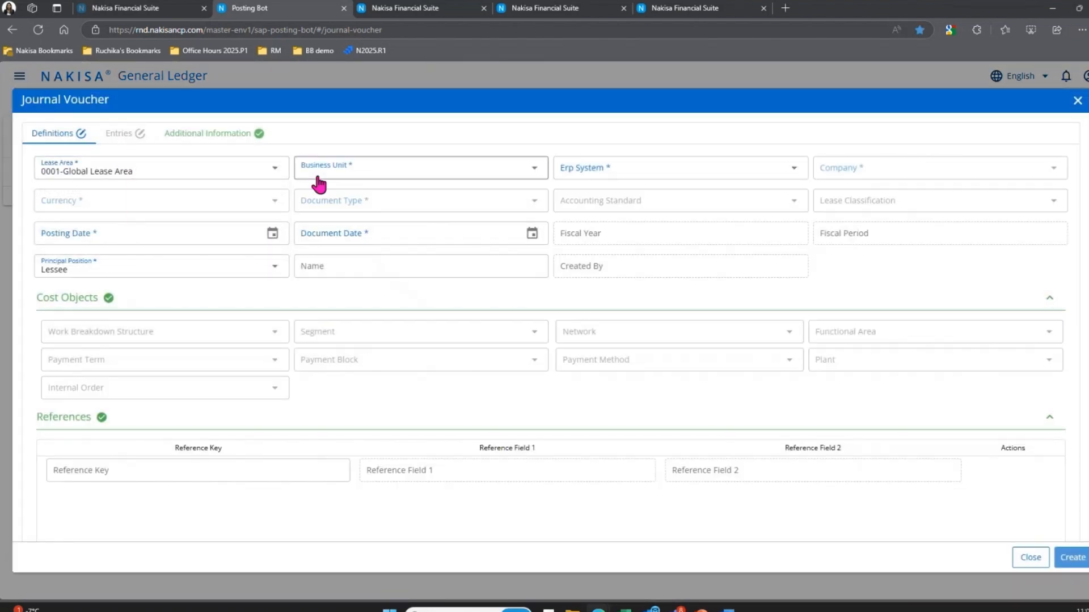
left_click(317, 182)
left_click(396, 233)
left_click(579, 173)
left_click(616, 255)
- Set the voucher's company to FINQ8S-300 - CA - 1000 and its currency to USD-United States Dollar
left_click(907, 175)
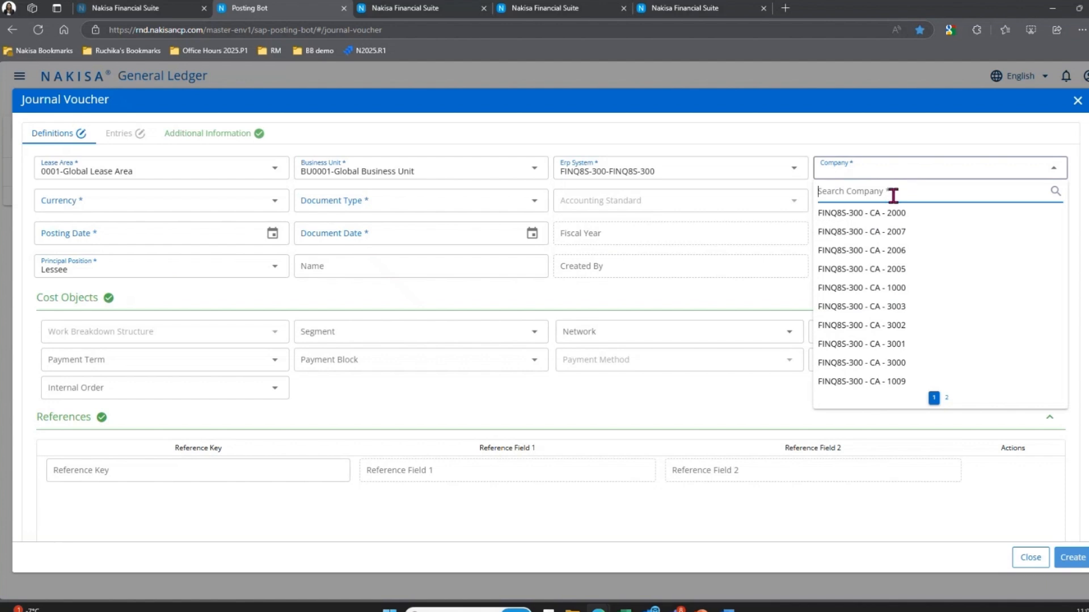
type("1000")
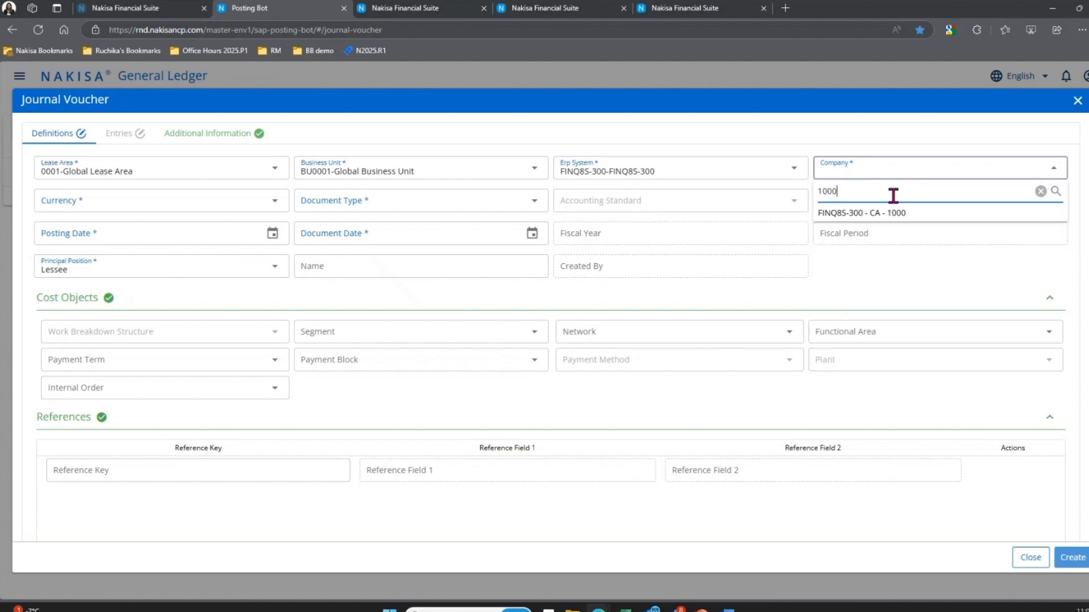
left_click(895, 214)
left_click(155, 207)
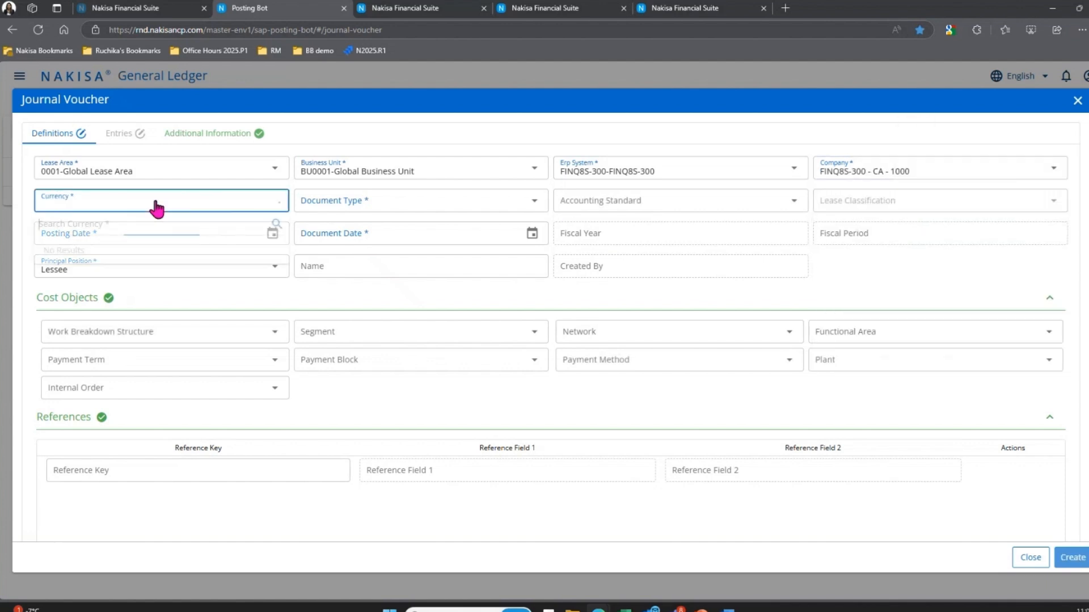
type("usd")
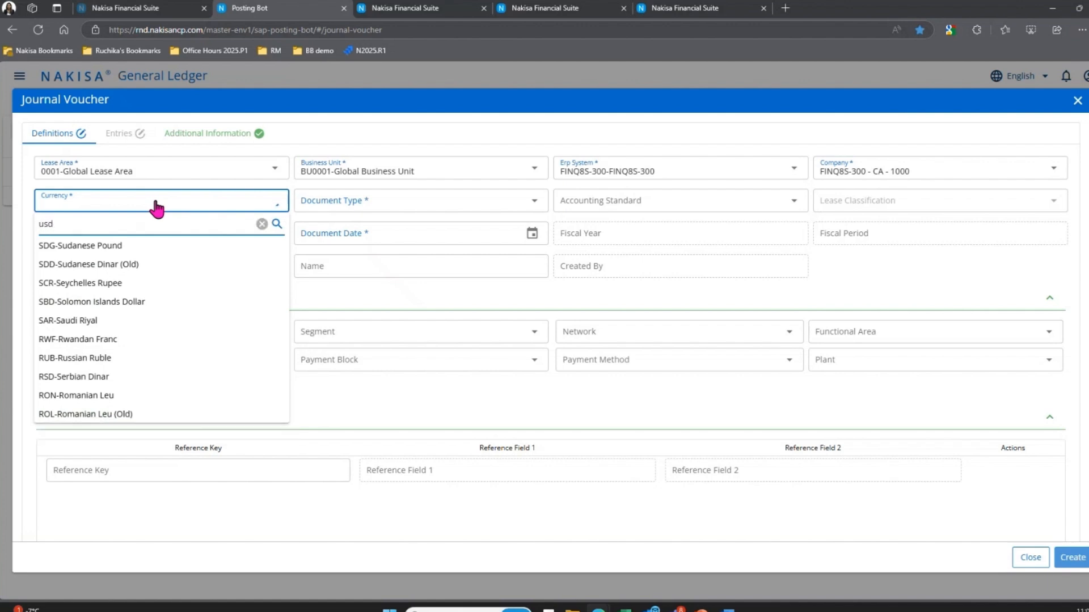
left_click(130, 283)
- Search the document types for "vendor" and choose KZ-Vendor Payment for the voucher
left_click(359, 211)
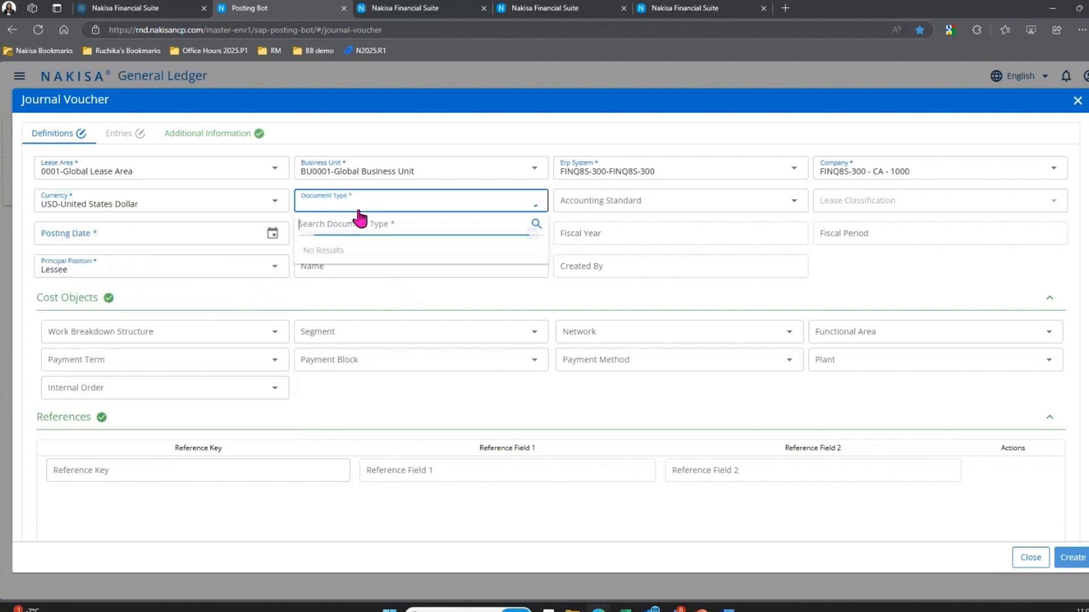
type("vend")
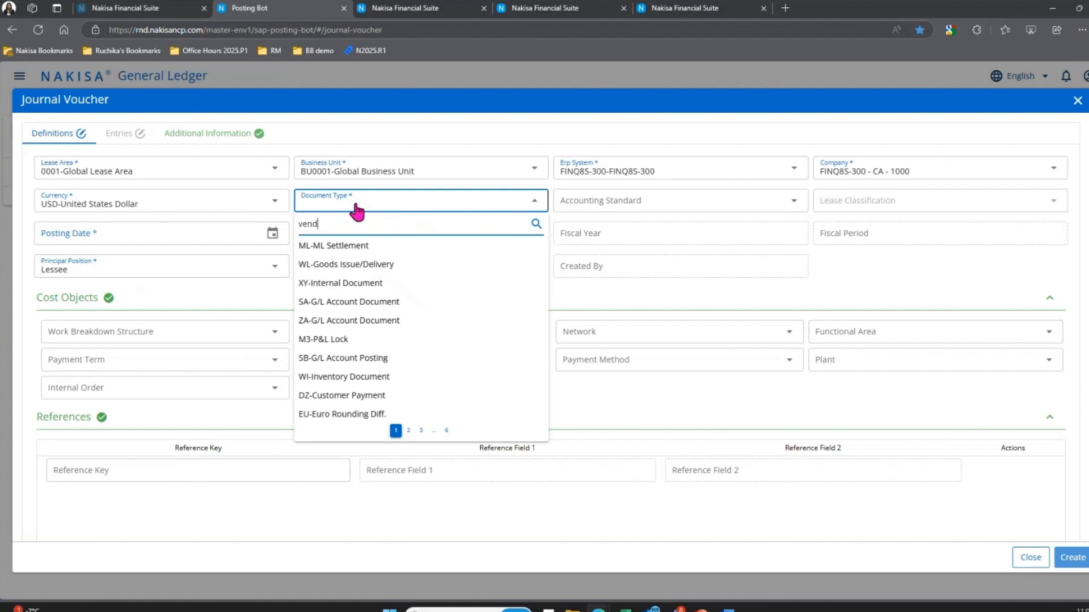
type("ory")
key("BackSpace")
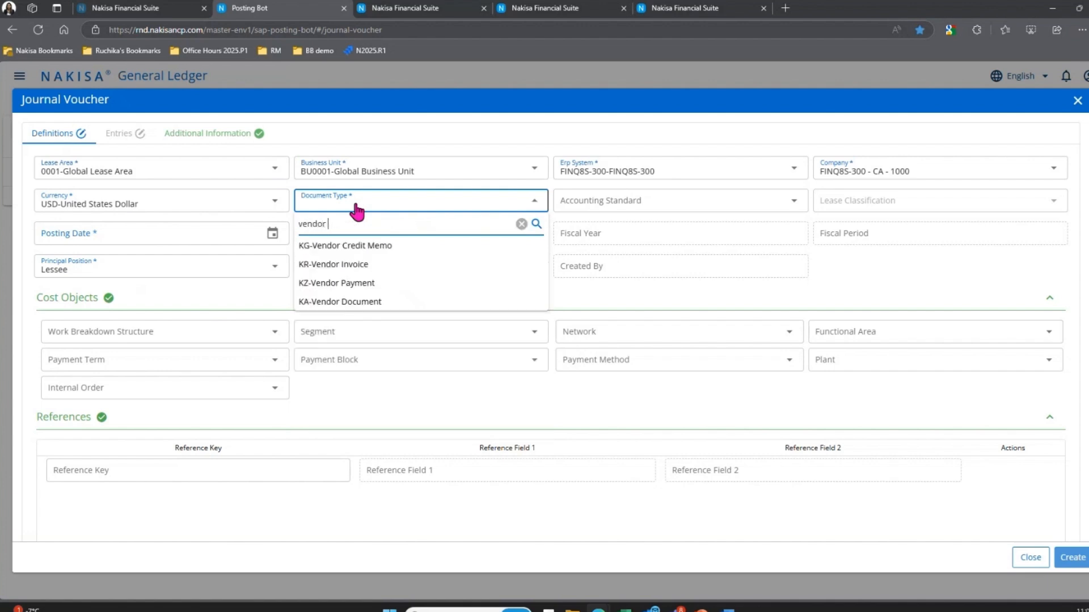
left_click(369, 283)
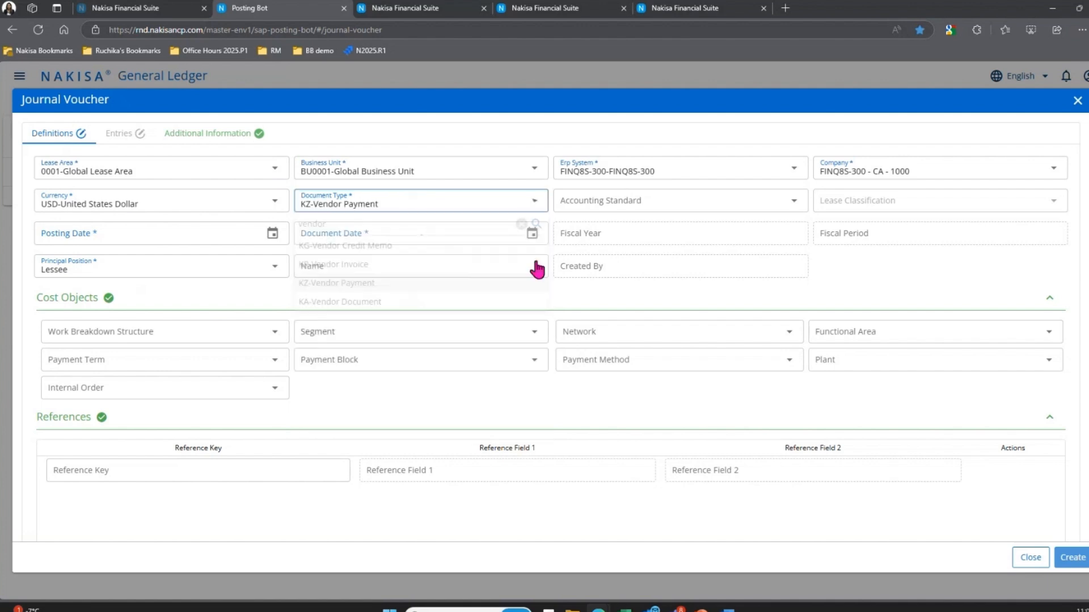
- Set both the posting date and the document date of the voucher to 2025-01-22
left_click(149, 237)
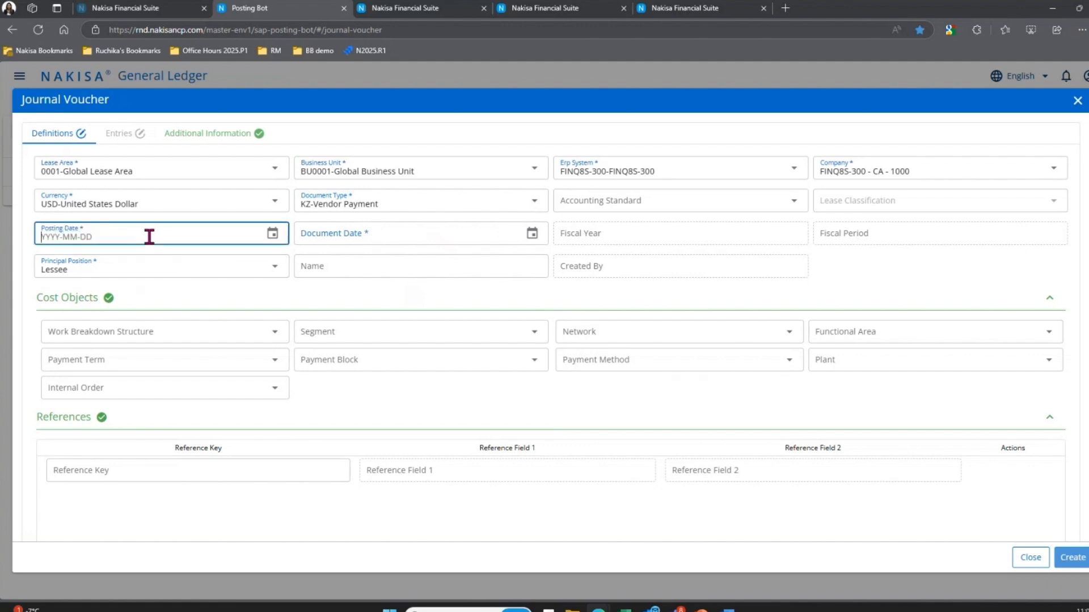
left_click(273, 234)
left_click(279, 262)
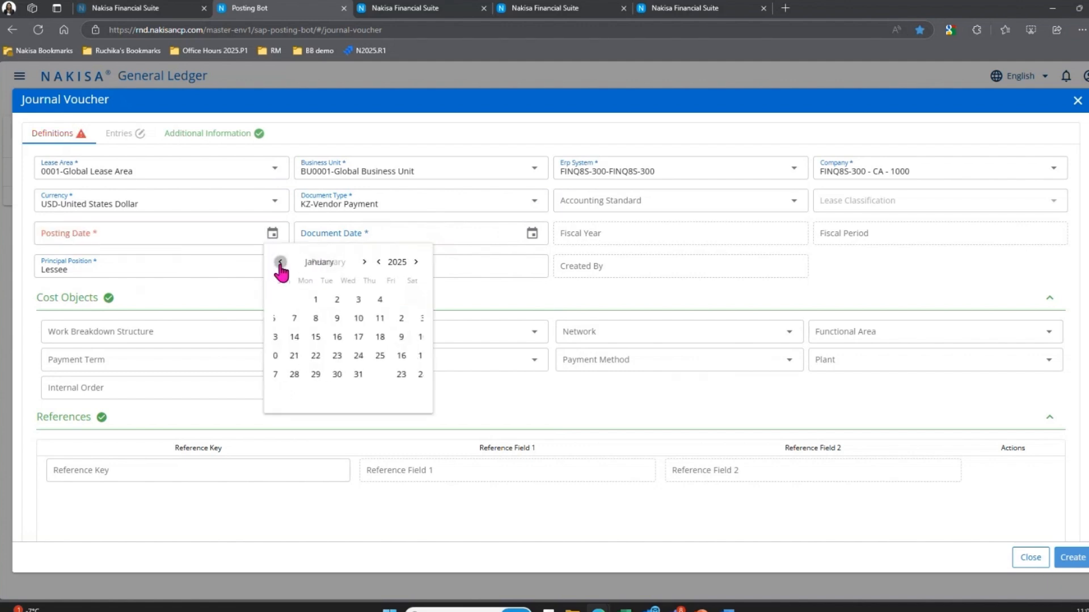
left_click(347, 357)
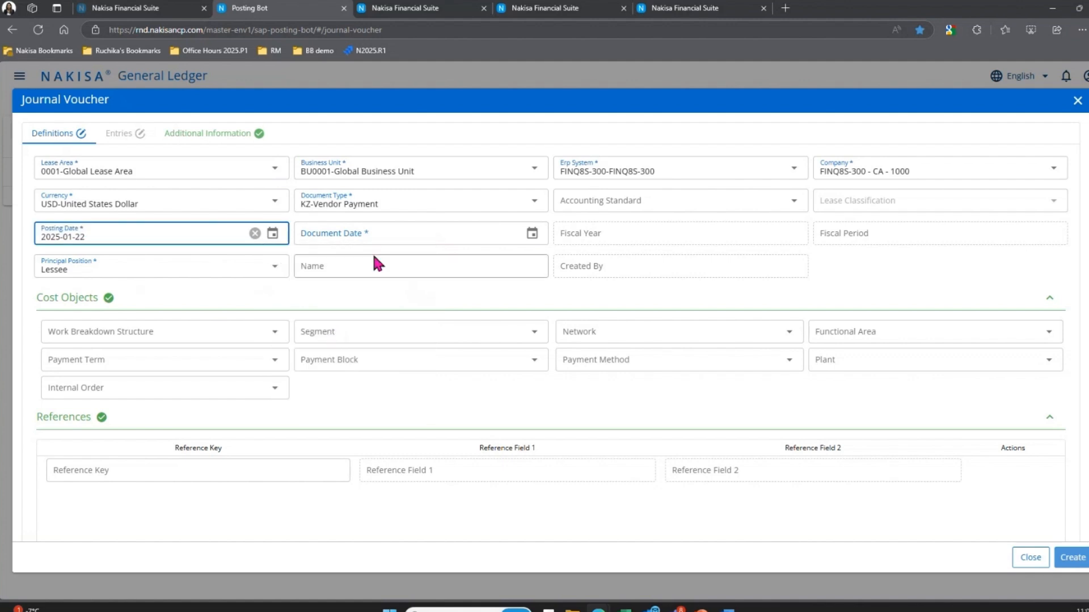
left_click(369, 234)
left_click(532, 233)
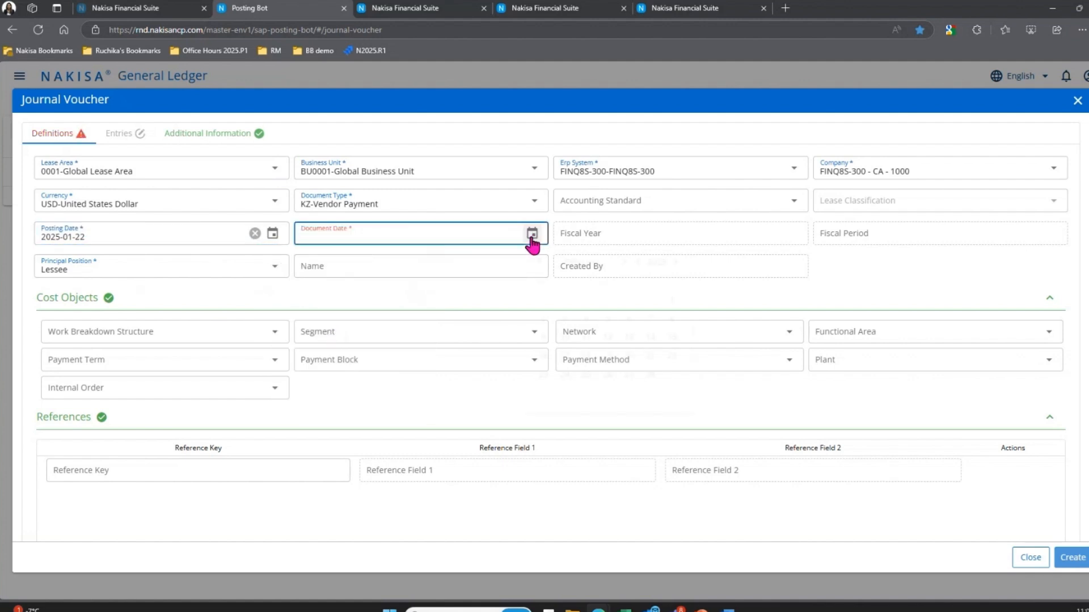
left_click(540, 262)
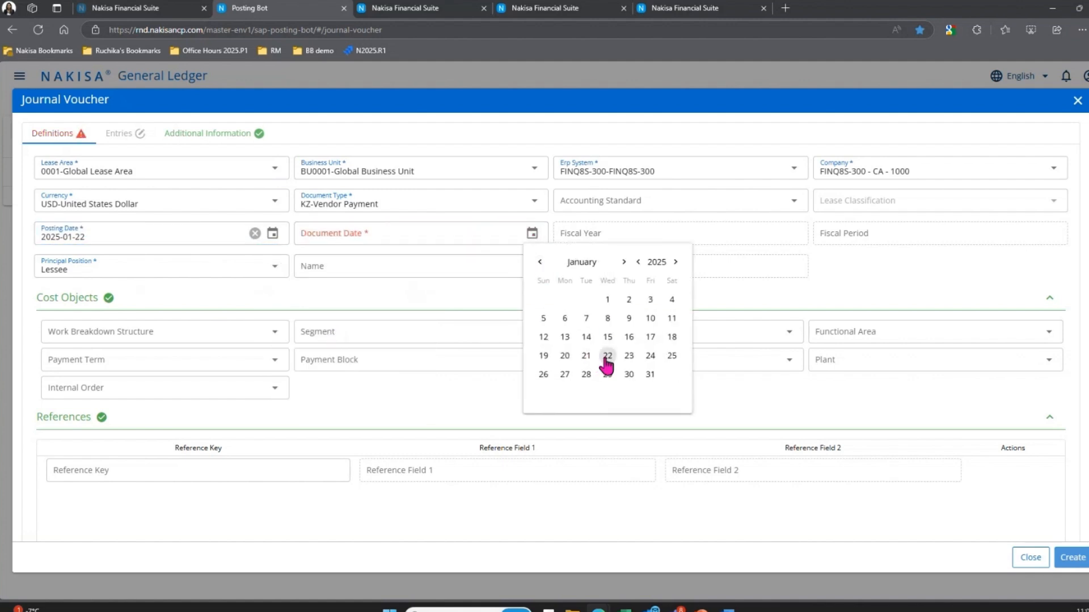
left_click(607, 357)
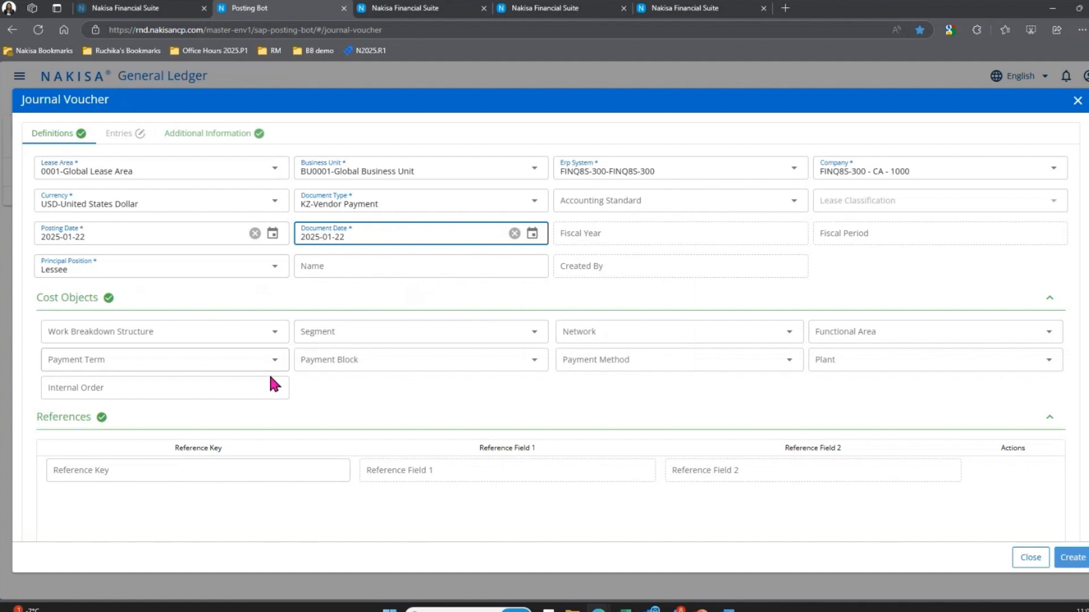
- Add a voucher entry crediting 10000 USD in transaction currency to the Other fees and charges account
left_click(138, 137)
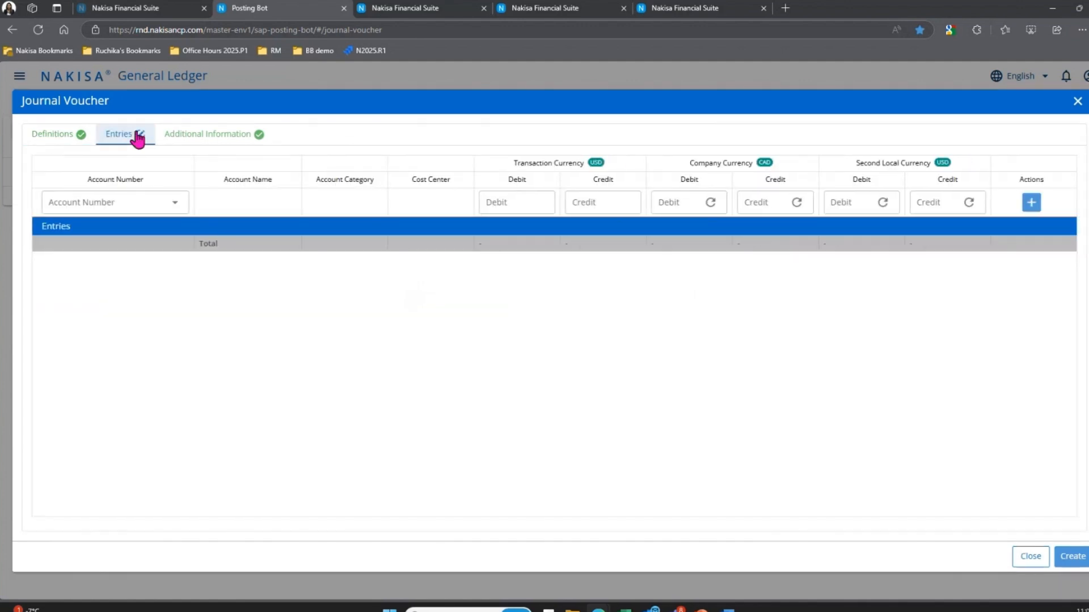
left_click(126, 206)
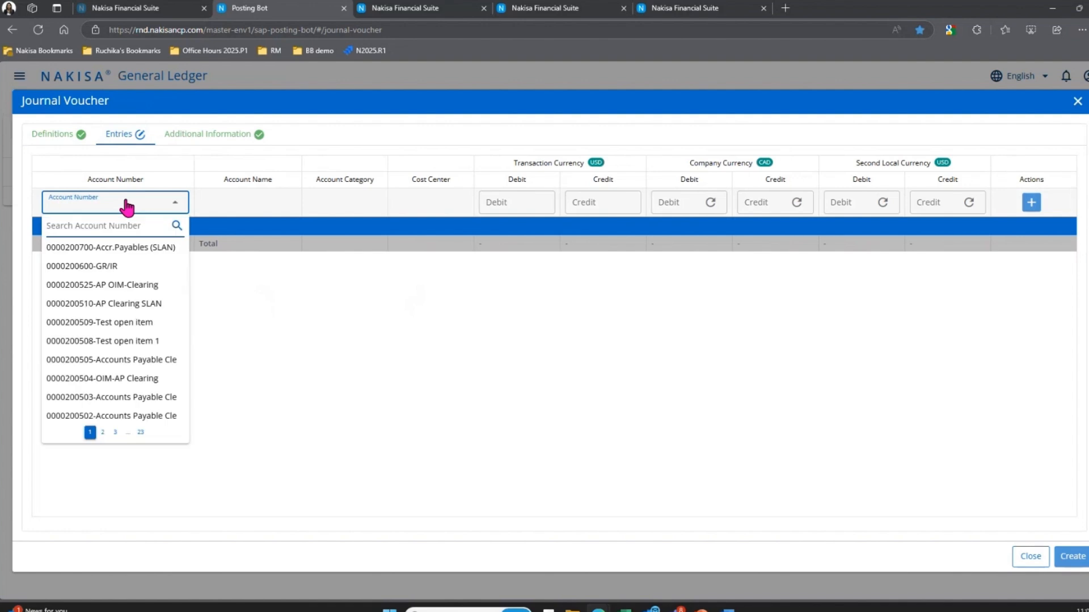
type("500900")
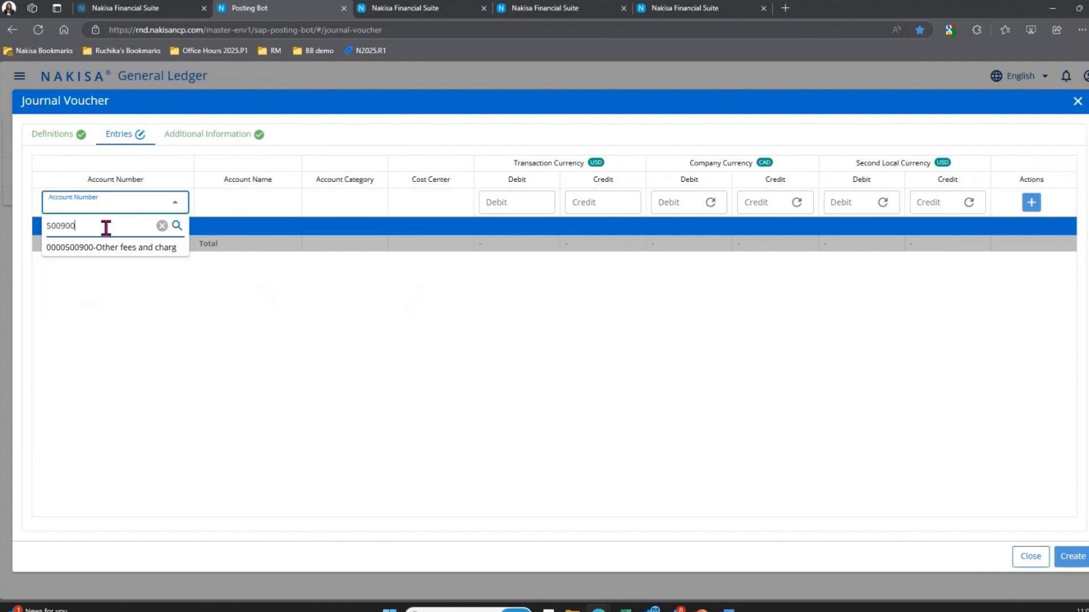
left_click(107, 247)
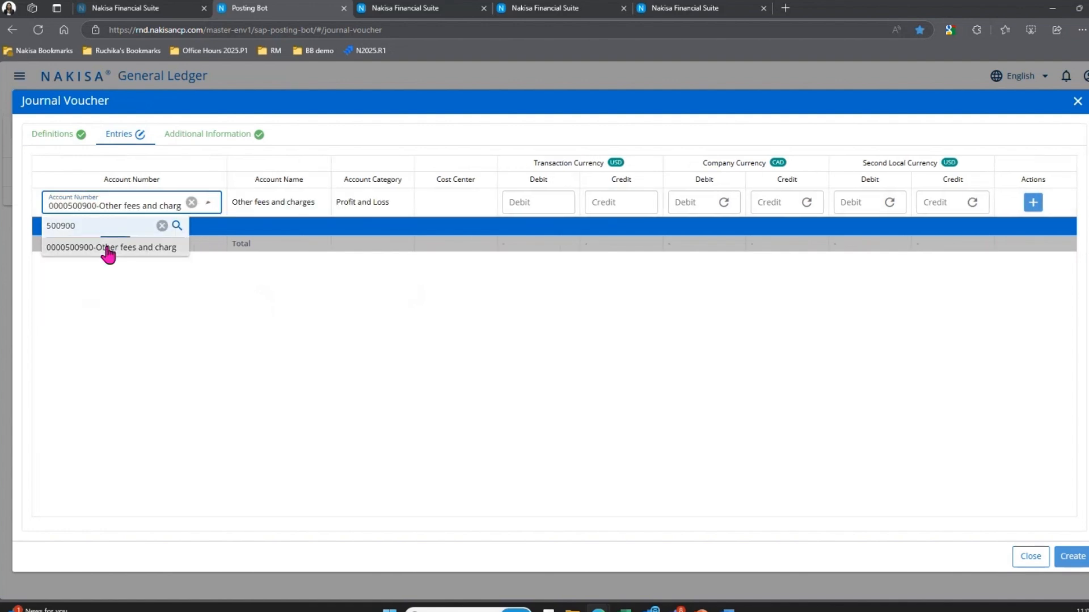
left_click(613, 204)
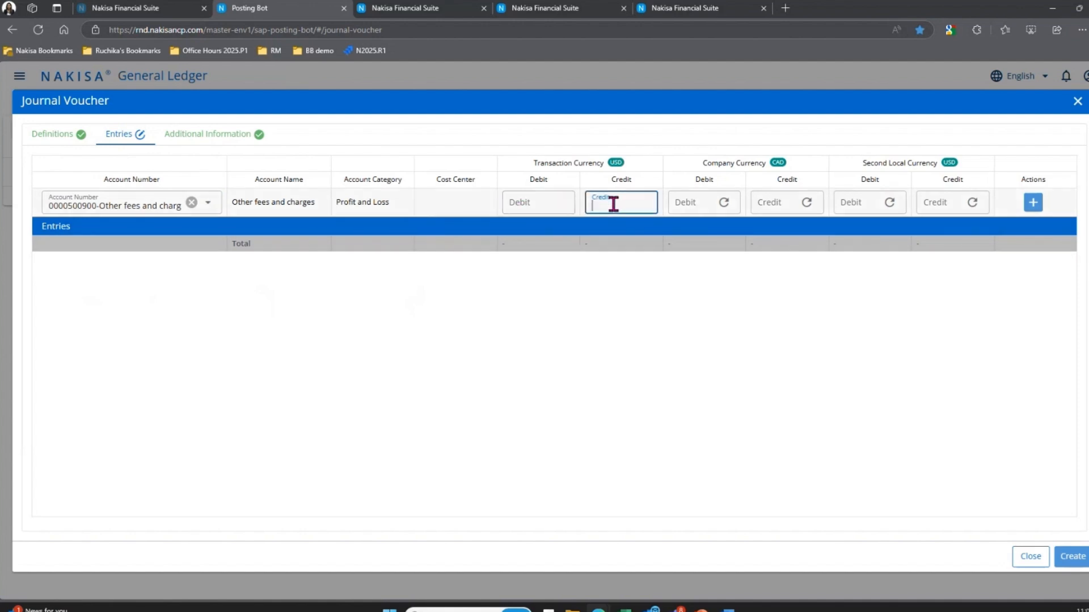
type("10000")
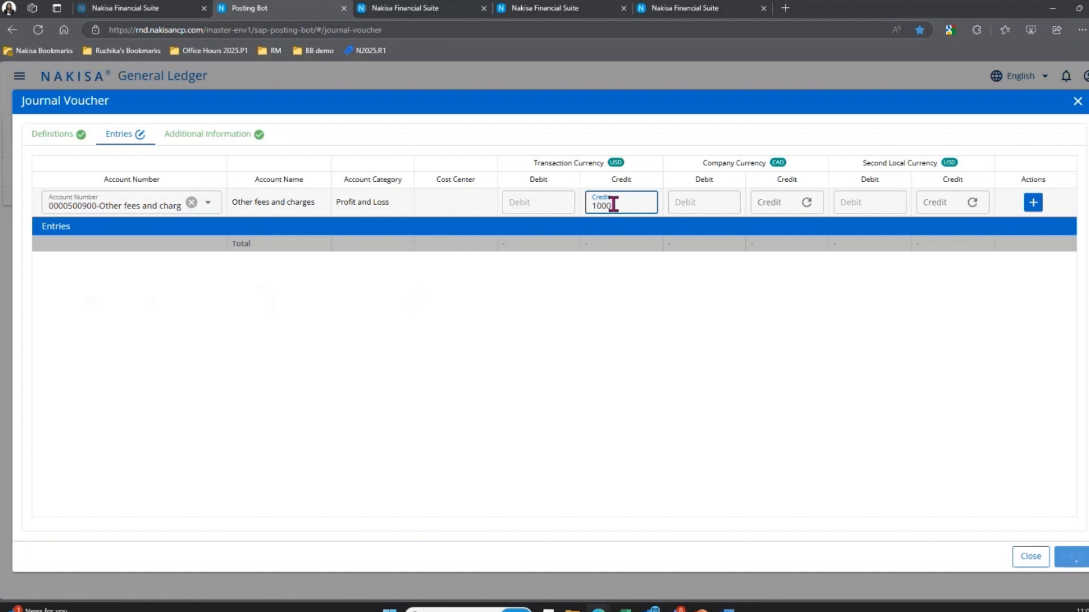
left_click(1041, 206)
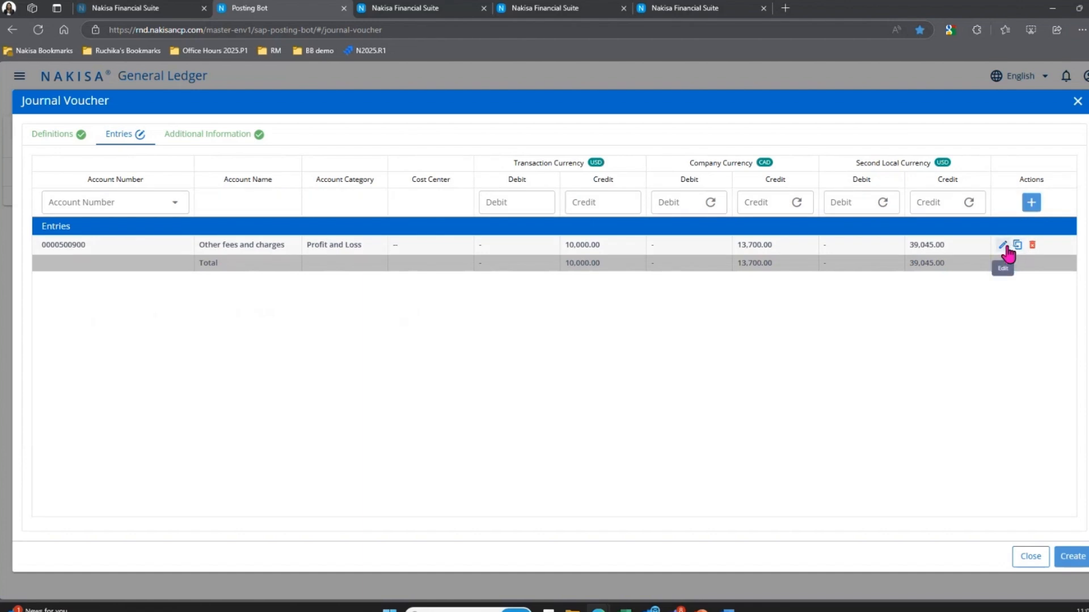
left_click(1003, 247)
left_click(849, 277)
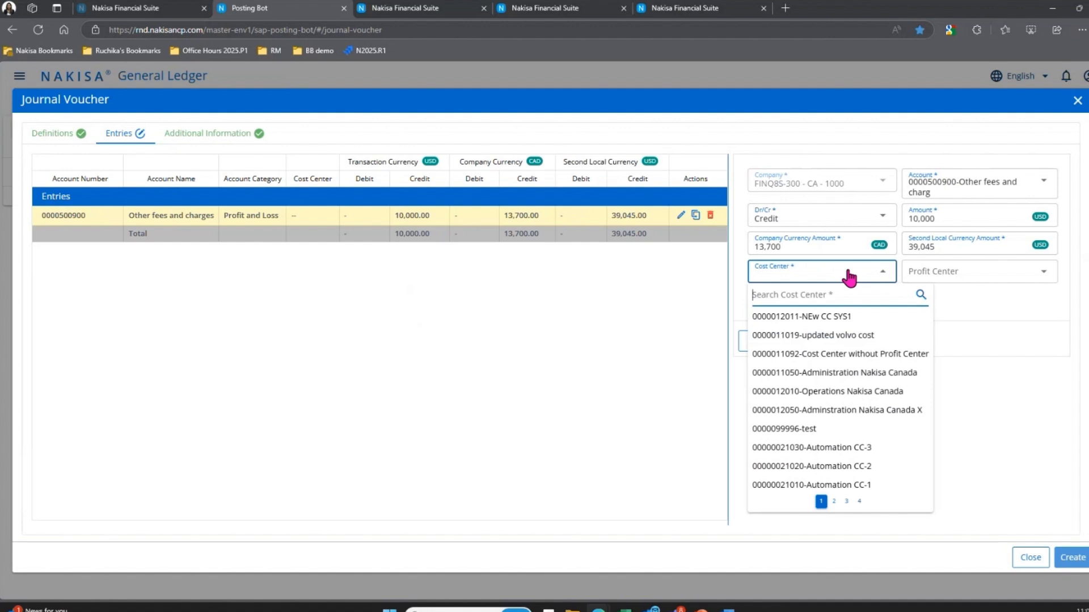
left_click(864, 378)
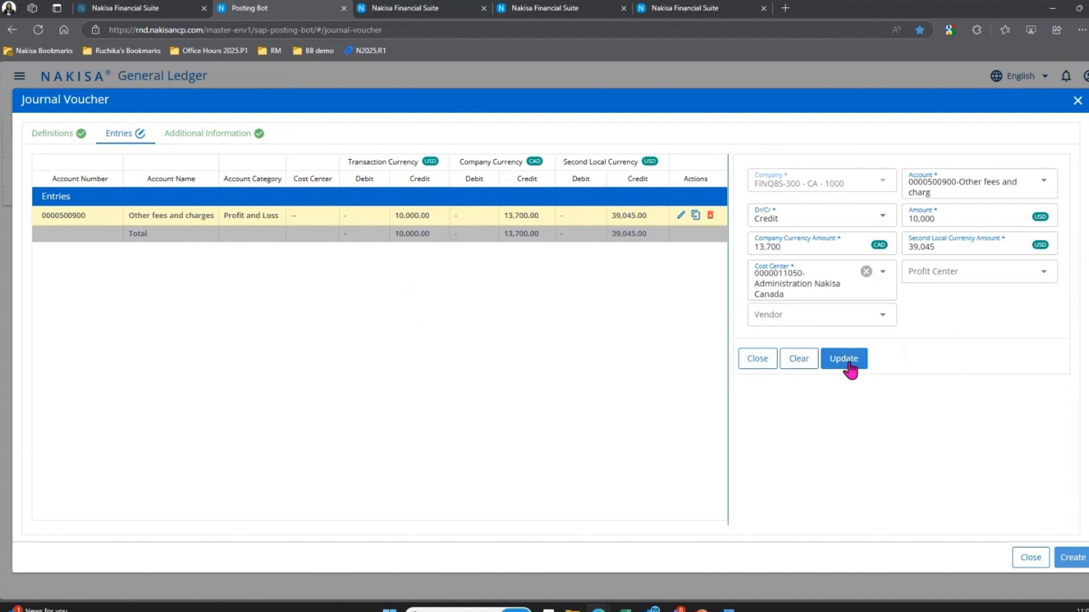
left_click(851, 367)
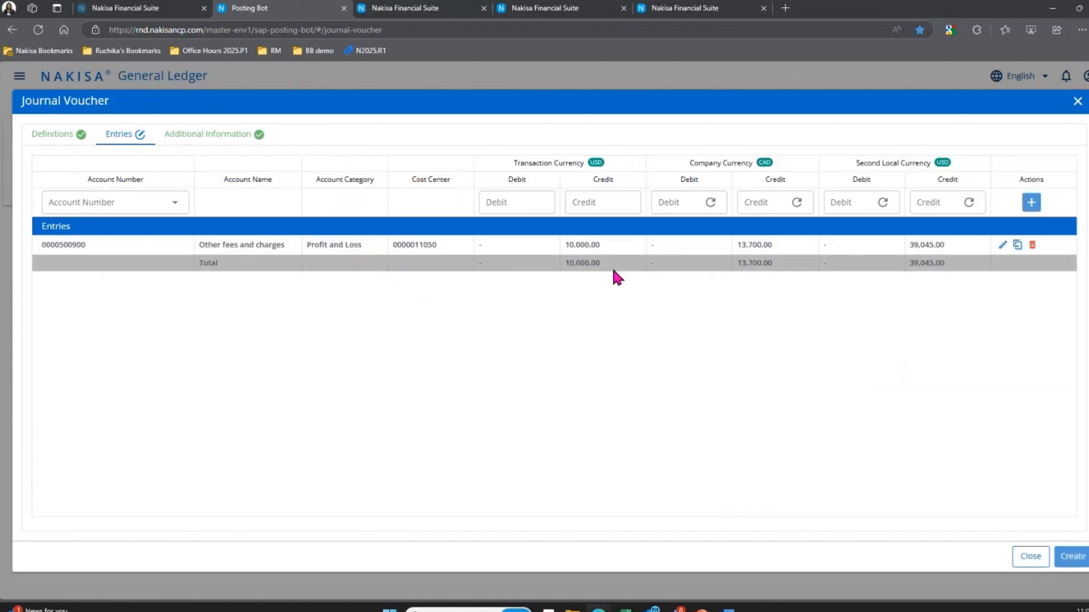
left_click(1018, 245)
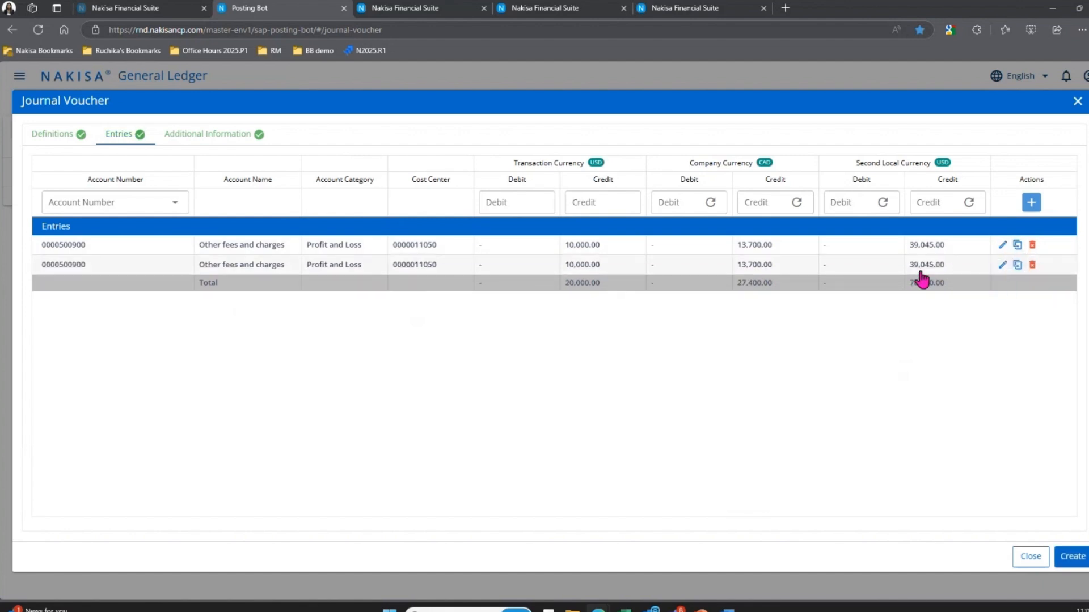
left_click(1003, 265)
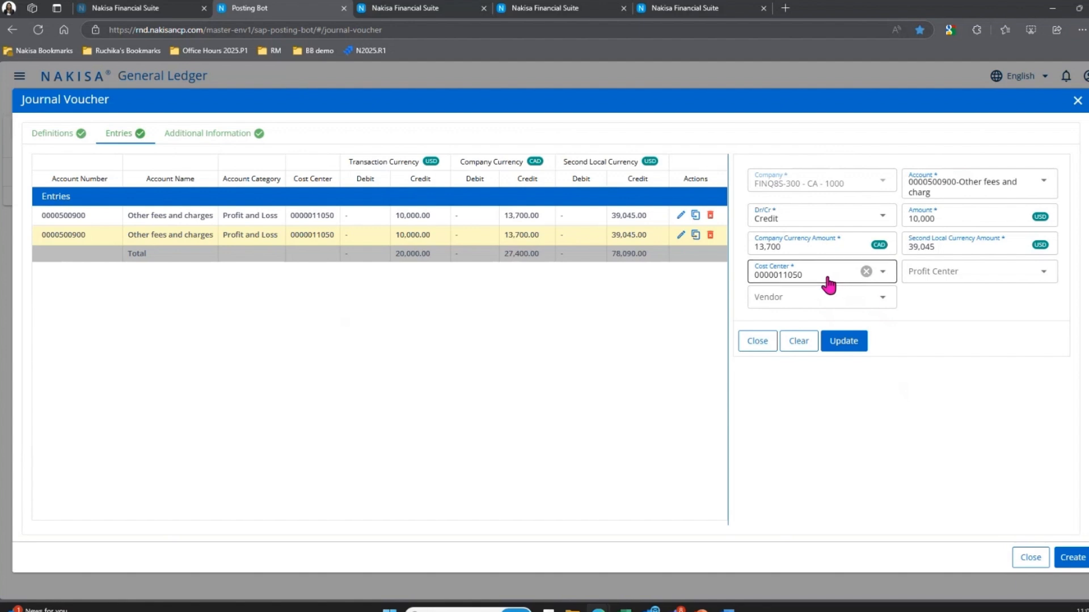
left_click(827, 281)
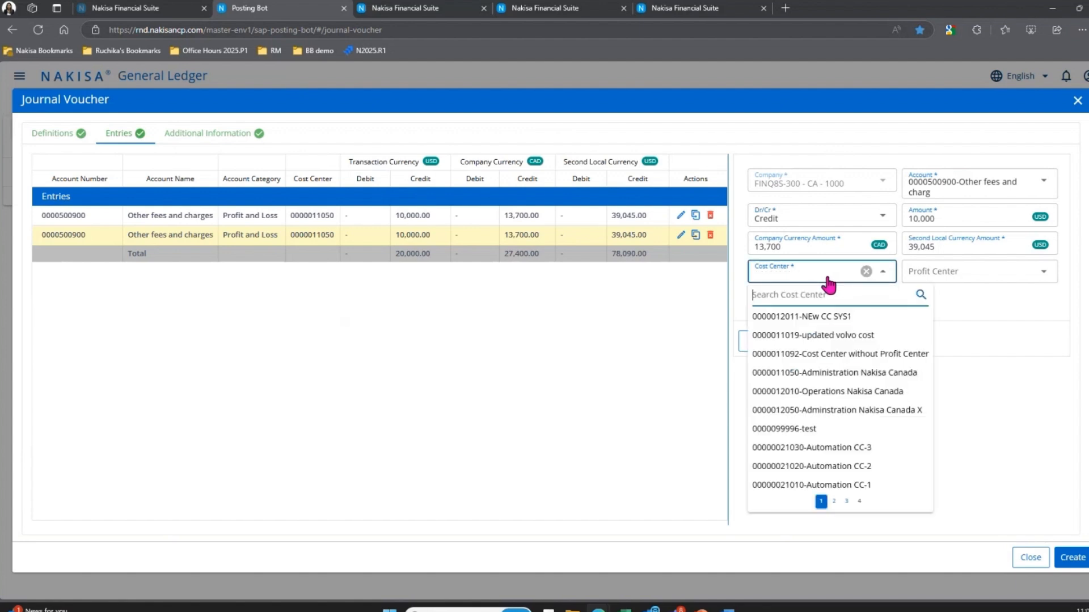
left_click(794, 221)
left_click(793, 237)
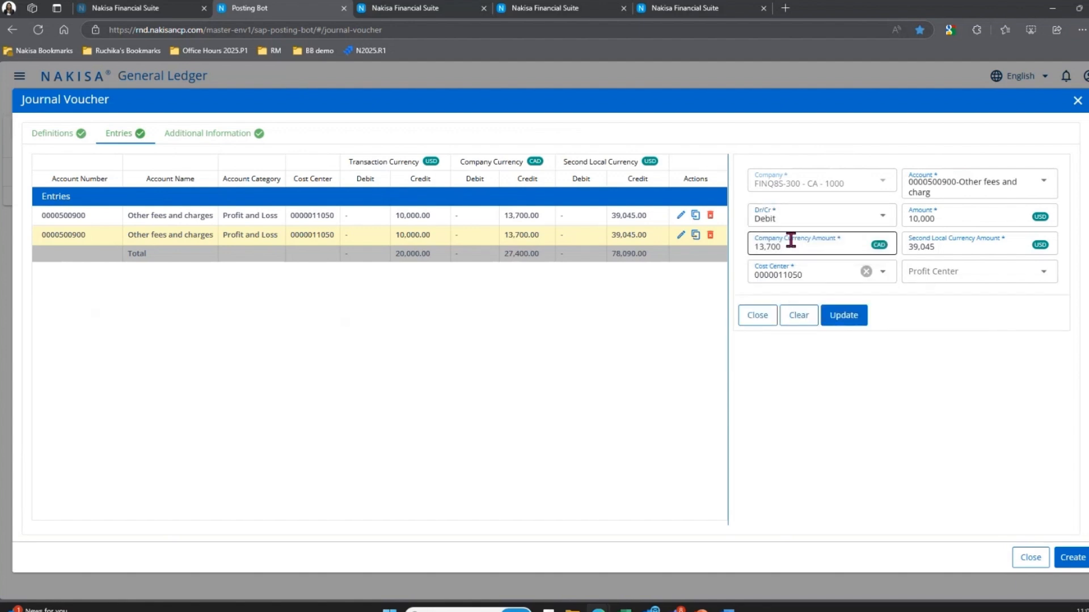
left_click(802, 275)
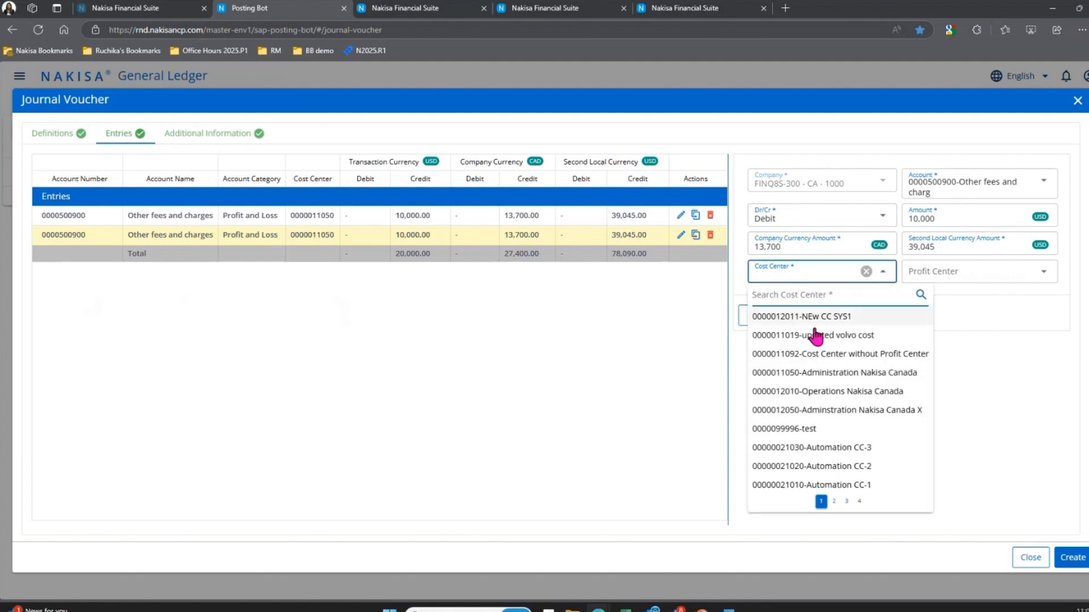
left_click(816, 411)
left_click(847, 335)
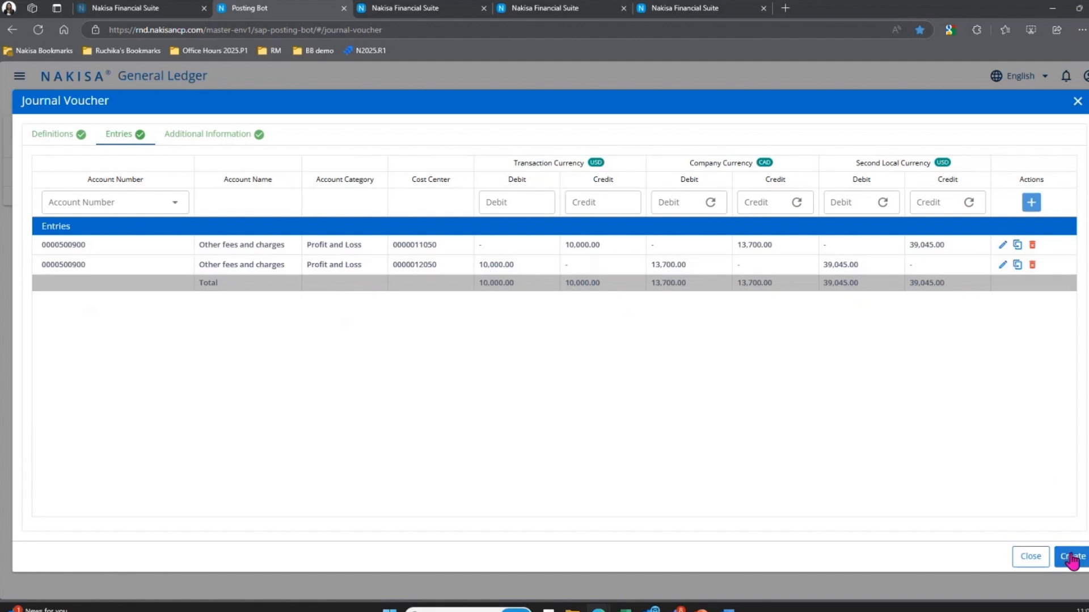
- Enter the note "Please review this JV with notes attached" in the voucher's additional information and create the voucher
left_click(211, 136)
left_click(642, 221)
key("alt+Tab")
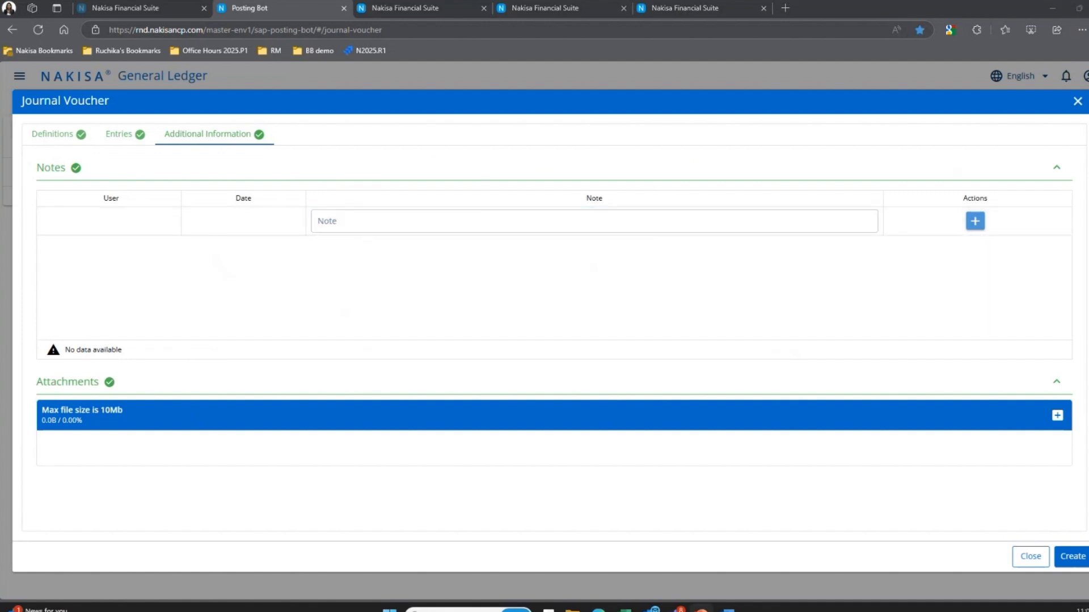
left_click(426, 222)
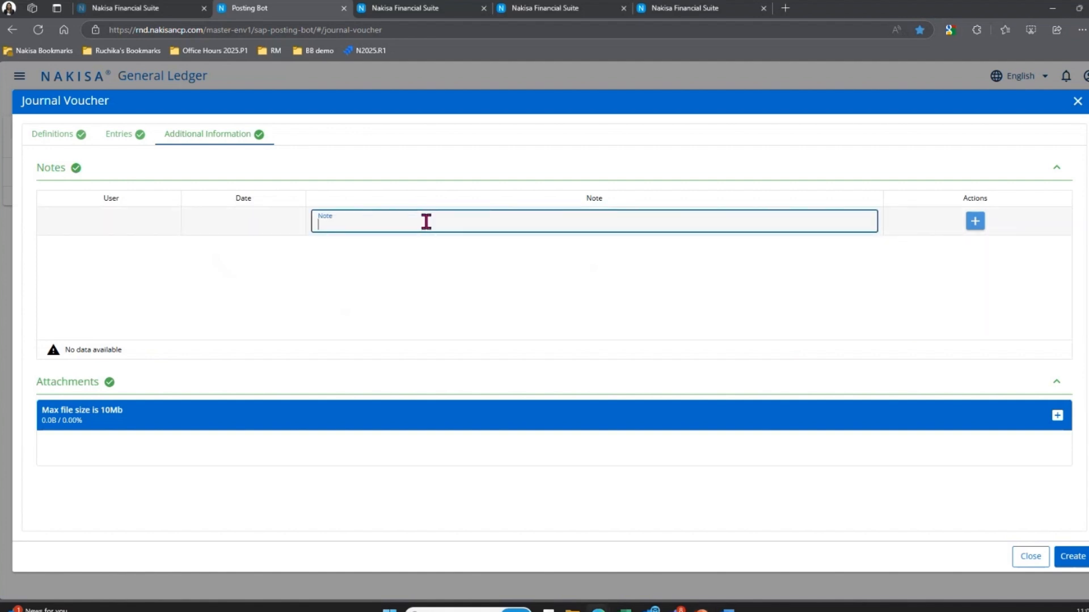
type("Pleas")
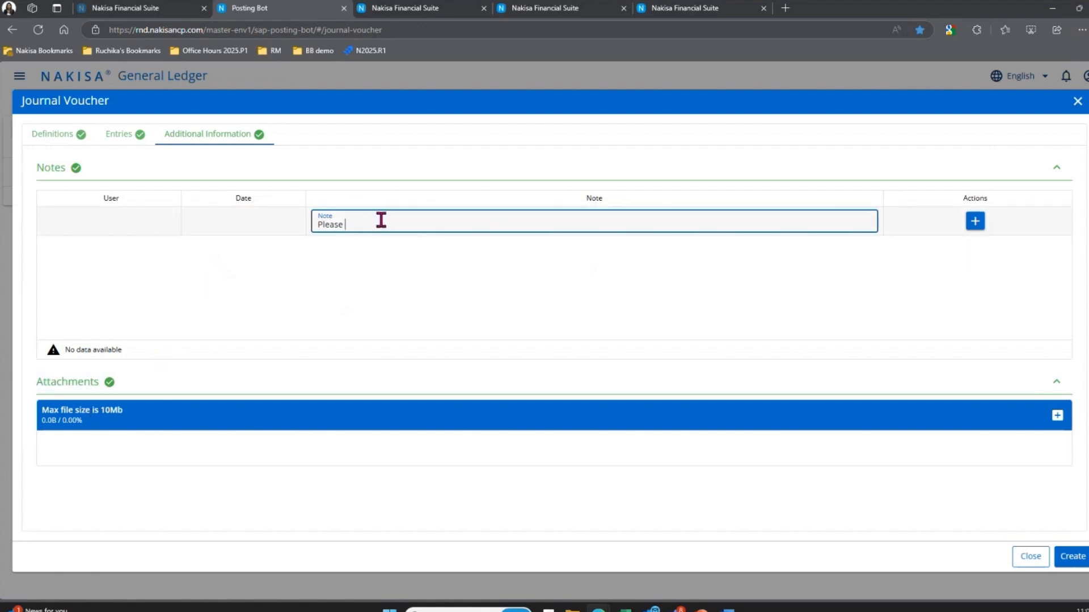
type("e review")
type("this JV with notes attached")
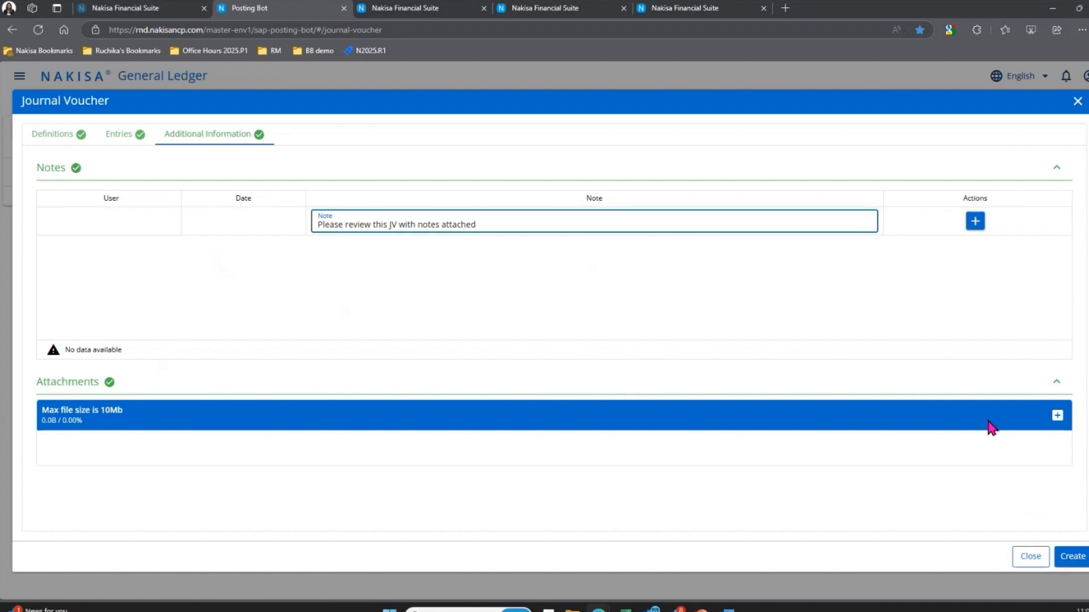
left_click(1077, 559)
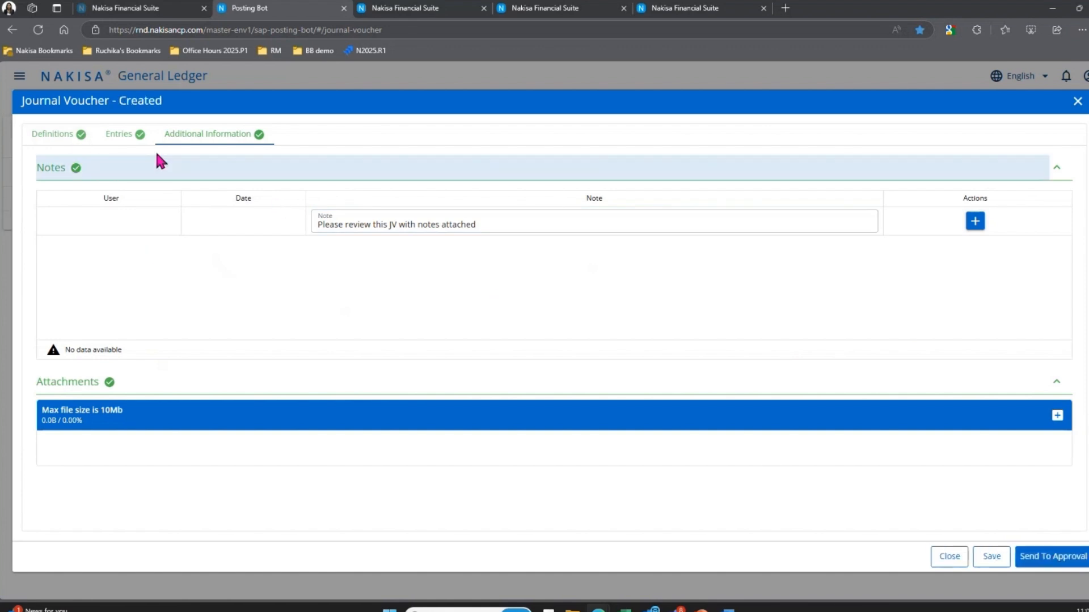
- Return to the created voucher's definitions, send the voucher to approval and approve it
left_click(84, 137)
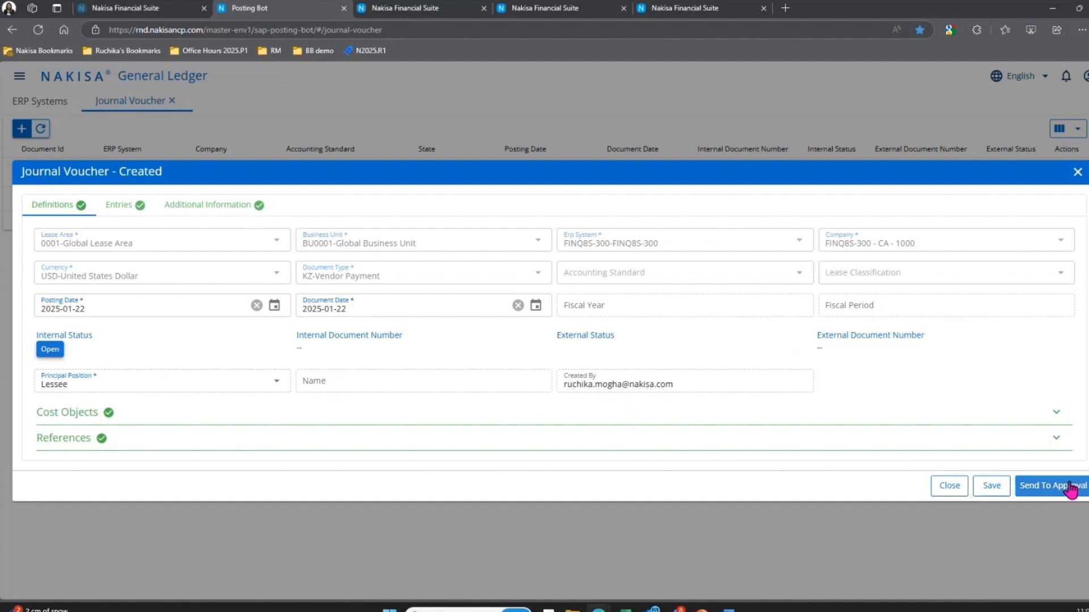
left_click(1070, 486)
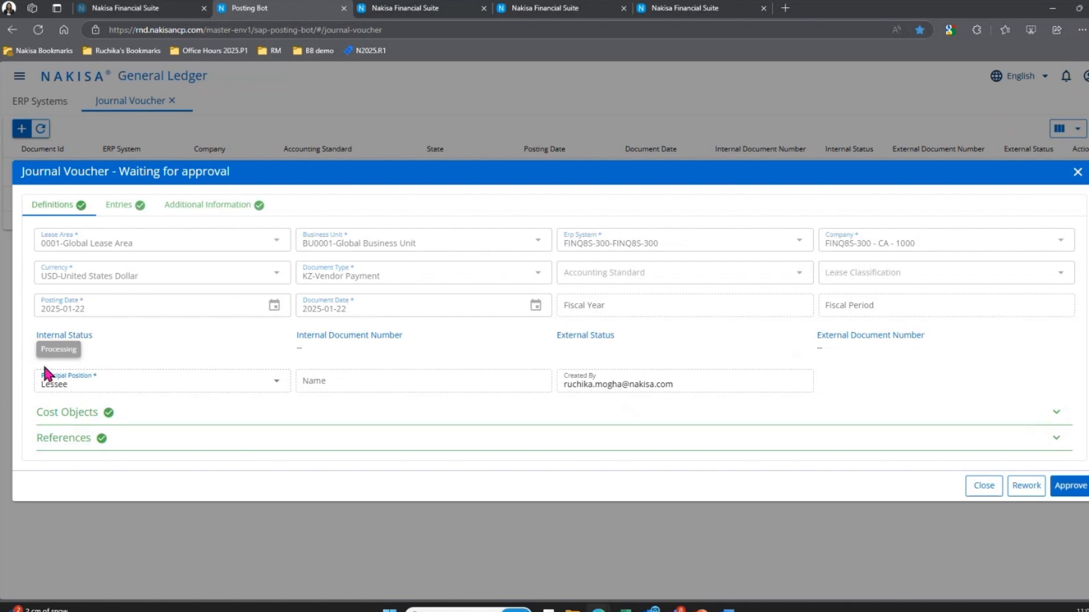
left_click(1072, 488)
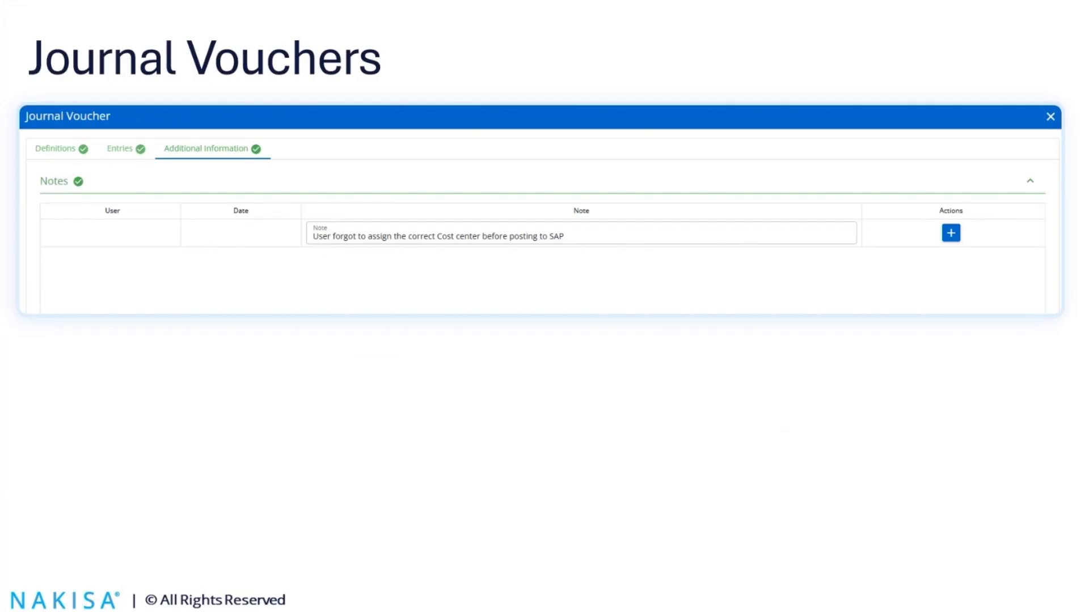
left_click(854, 361)
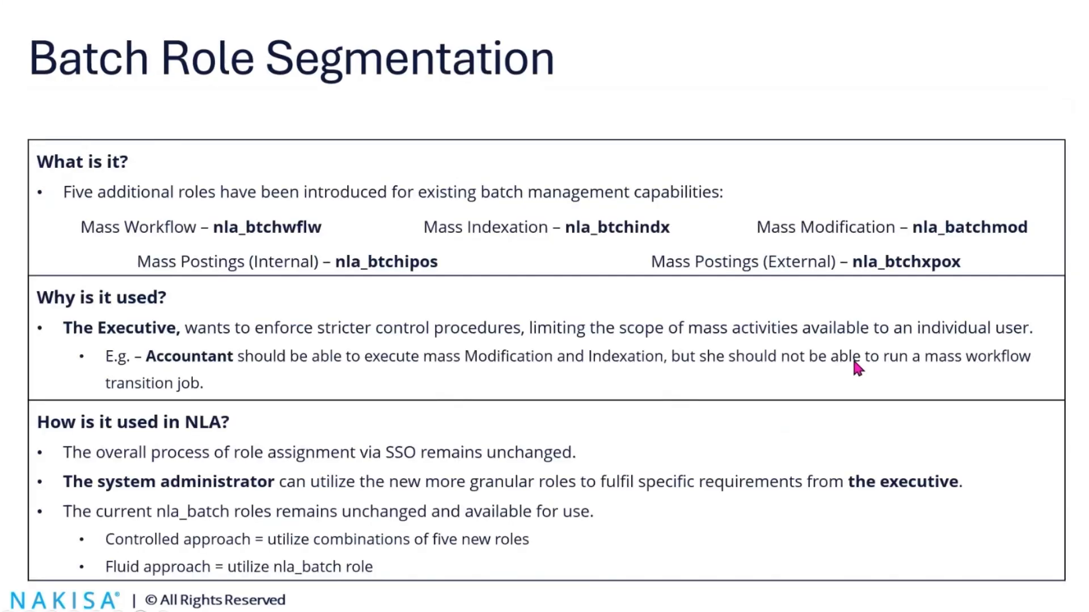